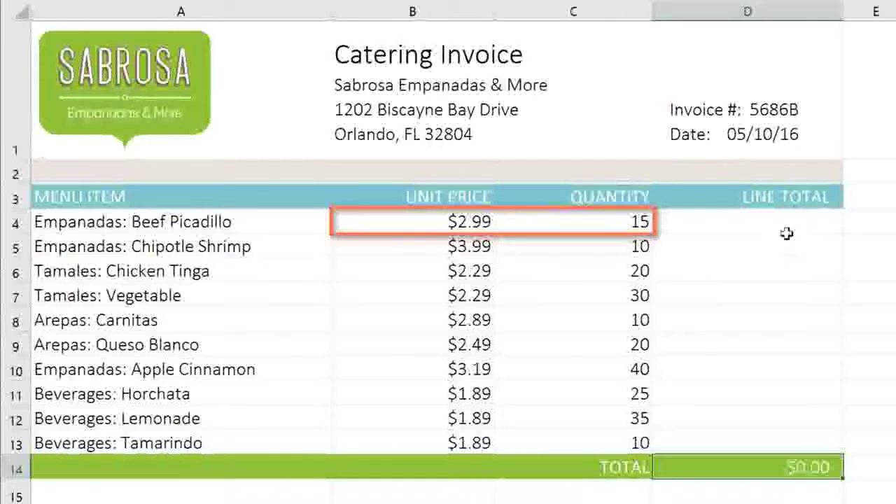
Step: Enter =B4*C4 in D4 so Beef Picadillo's line total shows $44.85
left_click(745, 225)
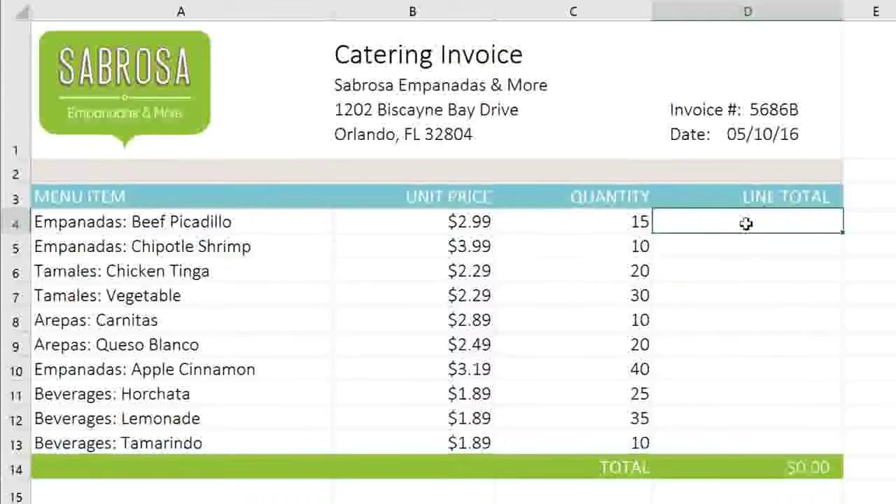
double_click(747, 223)
type("=")
left_click(433, 223)
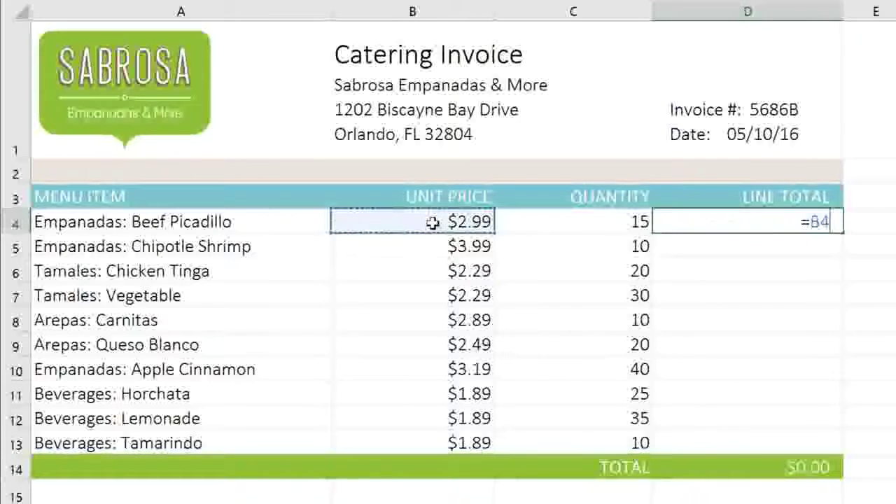
type("*")
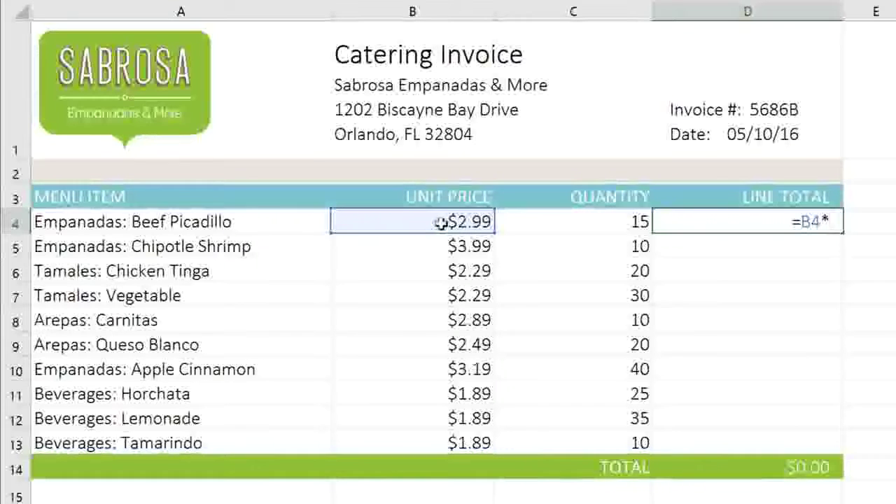
left_click(520, 222)
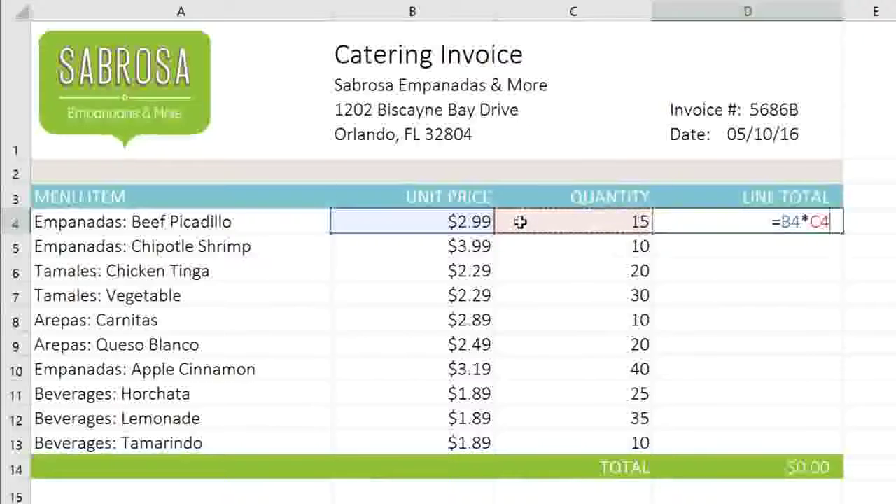
key("Return")
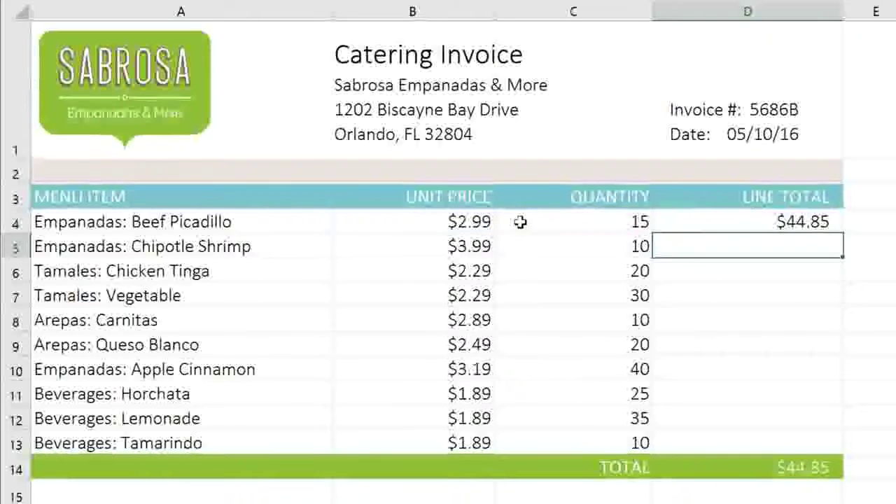
left_click(676, 221)
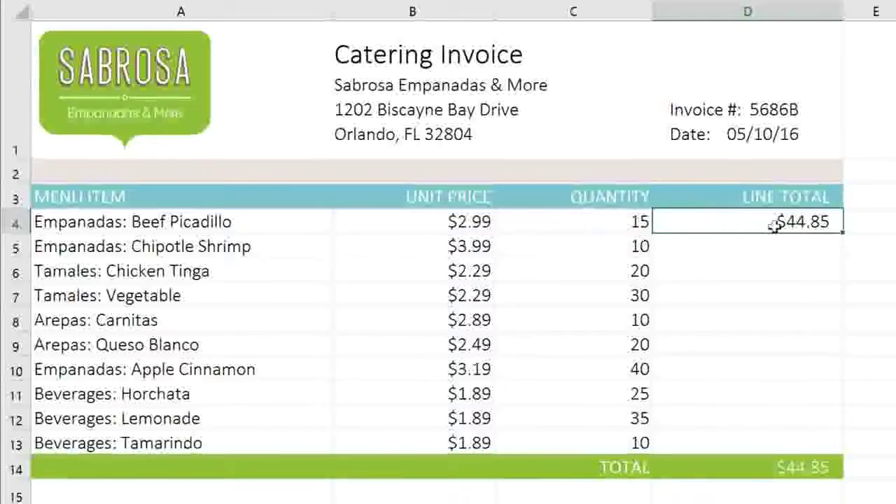
Step: Fill the line-total formula down to row 13 and check the copied formulas in D5–D7
left_click_drag(835, 231, 838, 451)
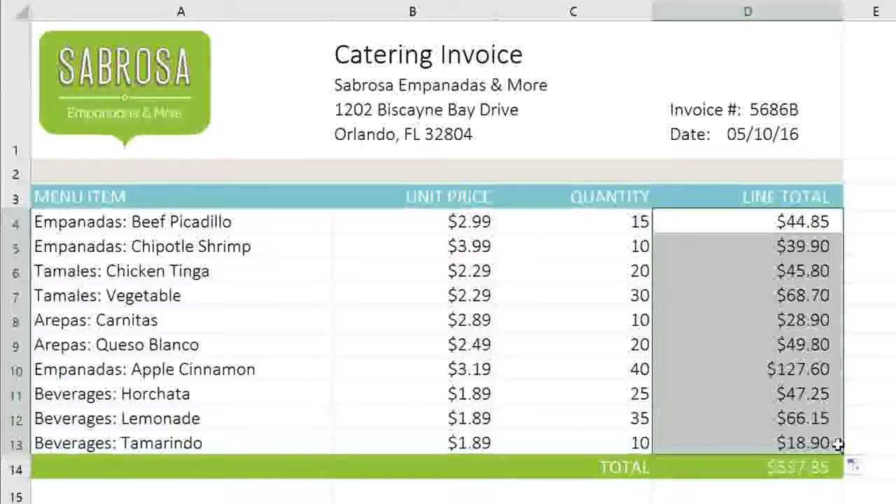
double_click(837, 248)
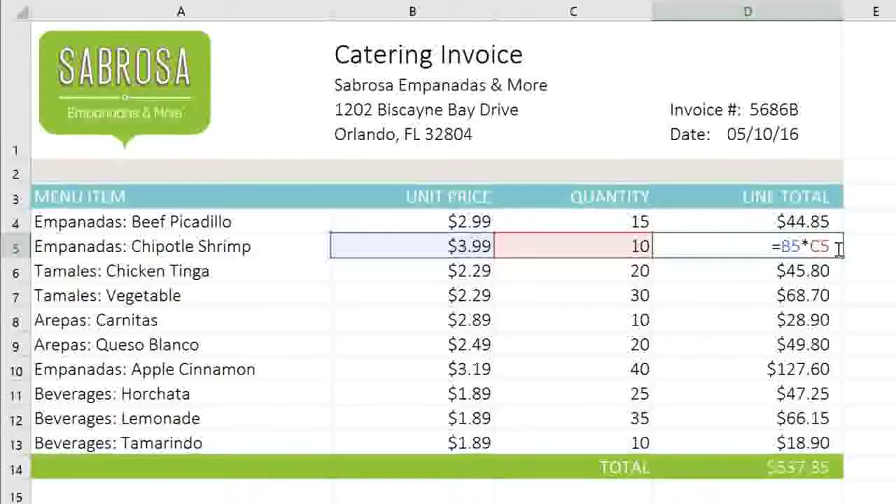
double_click(839, 272)
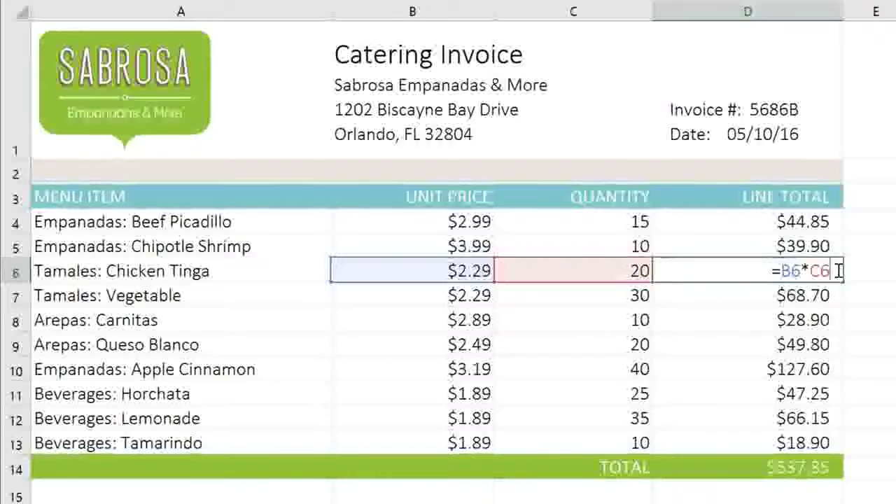
double_click(841, 295)
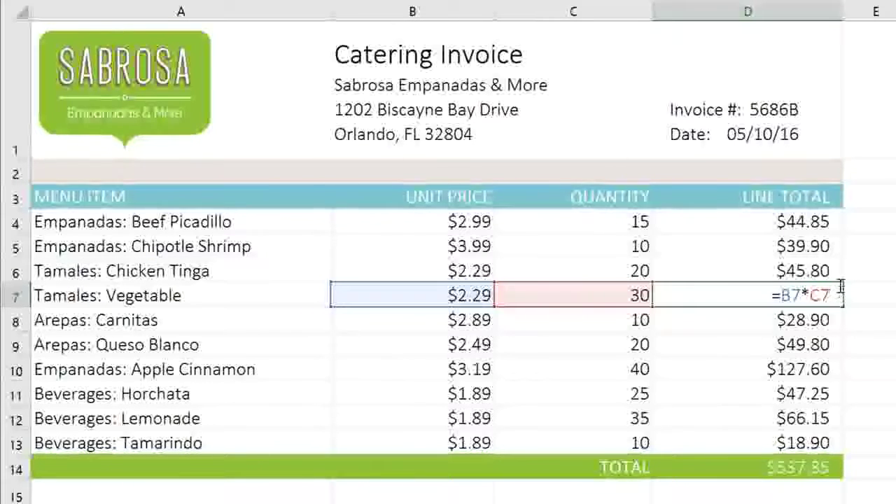
double_click(837, 224)
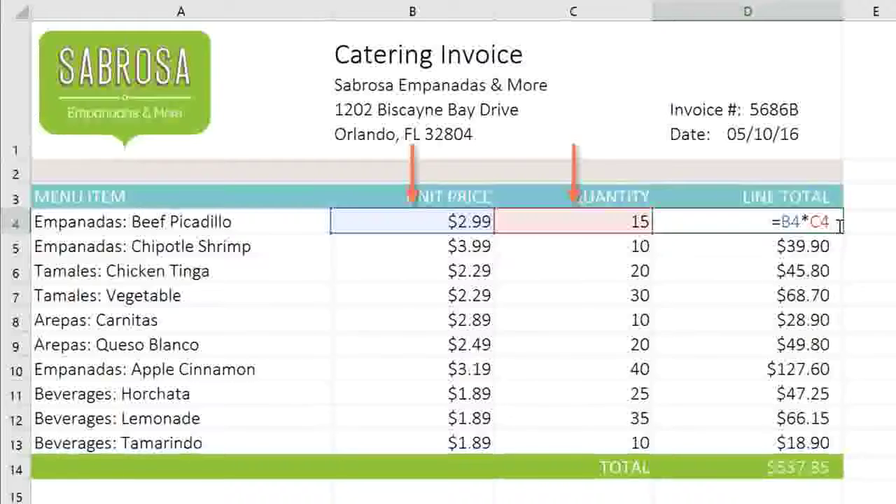
Step: Review the relative line-total formulas in D5 through D8 again
double_click(838, 251)
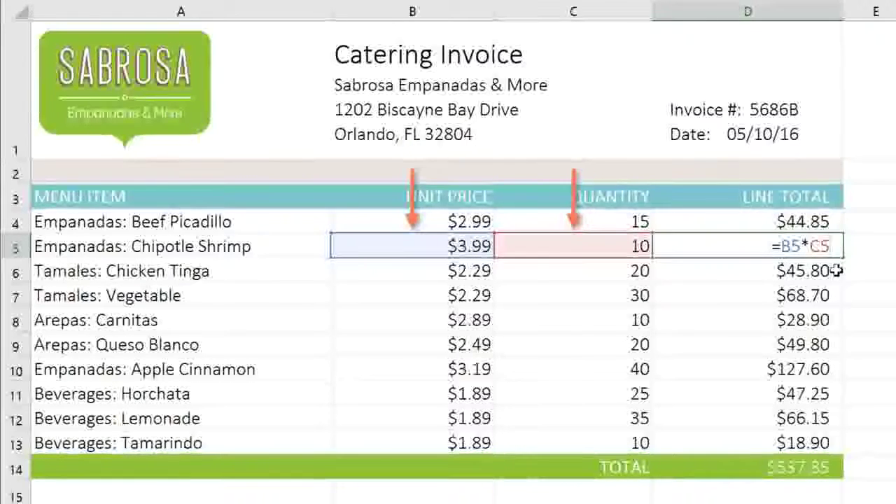
double_click(838, 270)
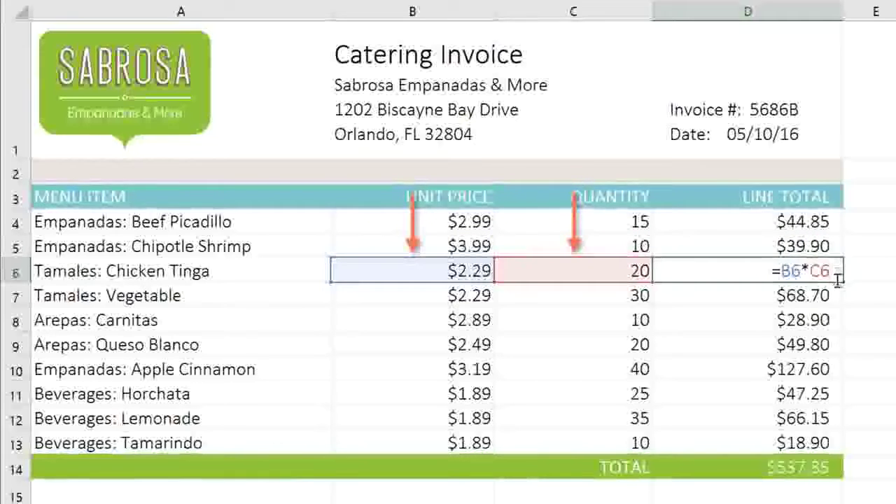
double_click(839, 295)
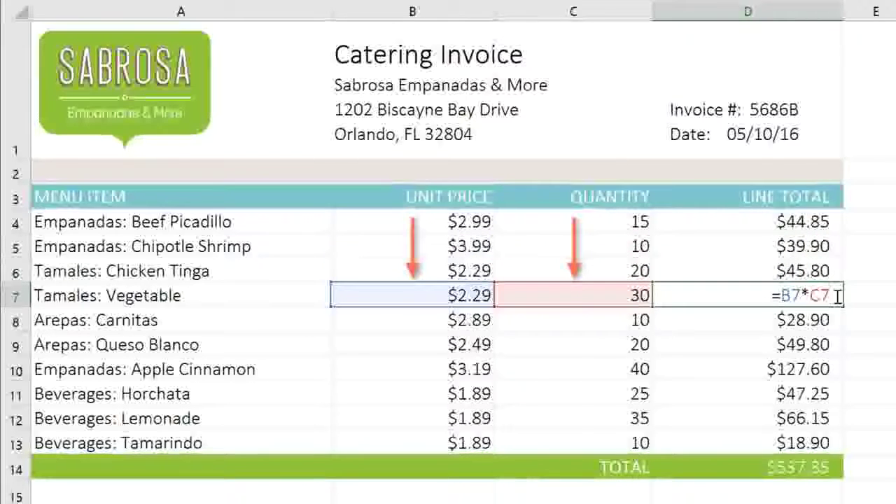
double_click(837, 320)
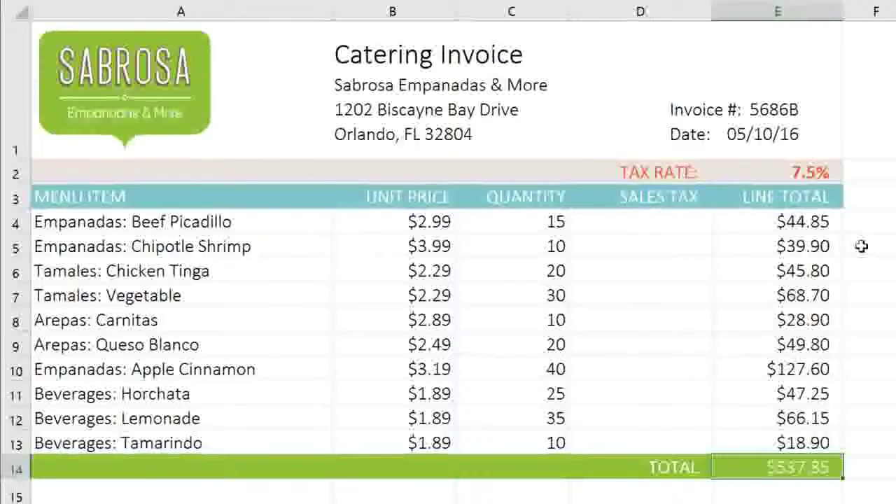
Step: Enter =(B4*C4)*E2 in D4, giving Beef Picadillo a $3.36 sales tax
left_click(623, 221)
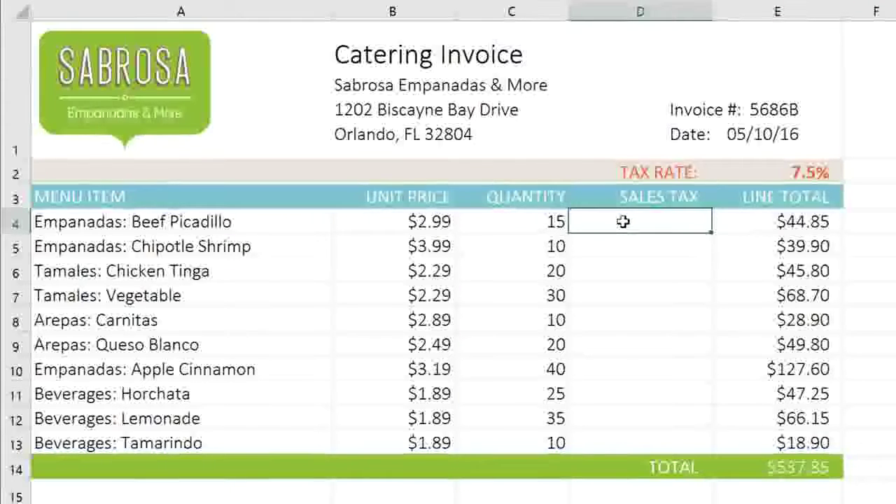
type("=(")
left_click(393, 221)
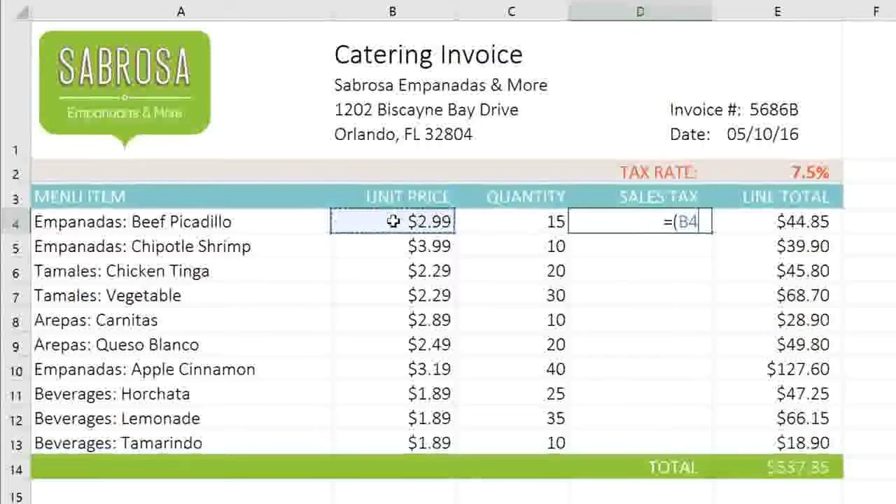
type("*")
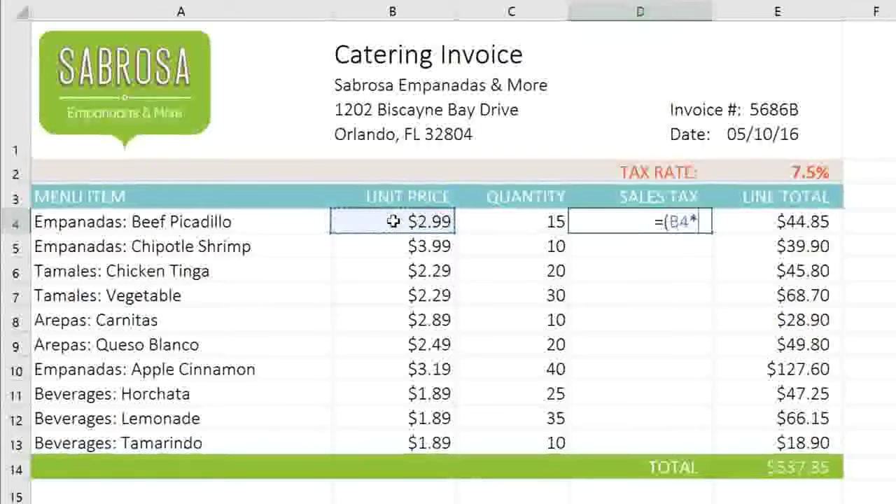
left_click(468, 222)
type(")")
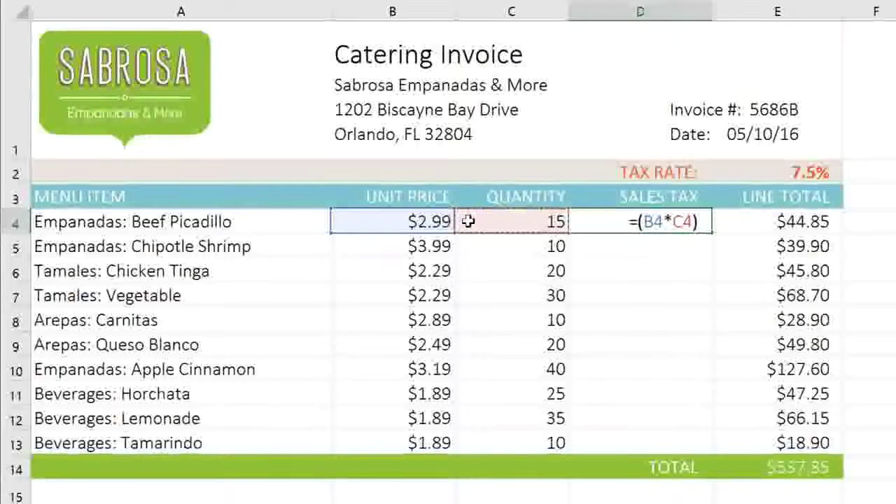
type("*")
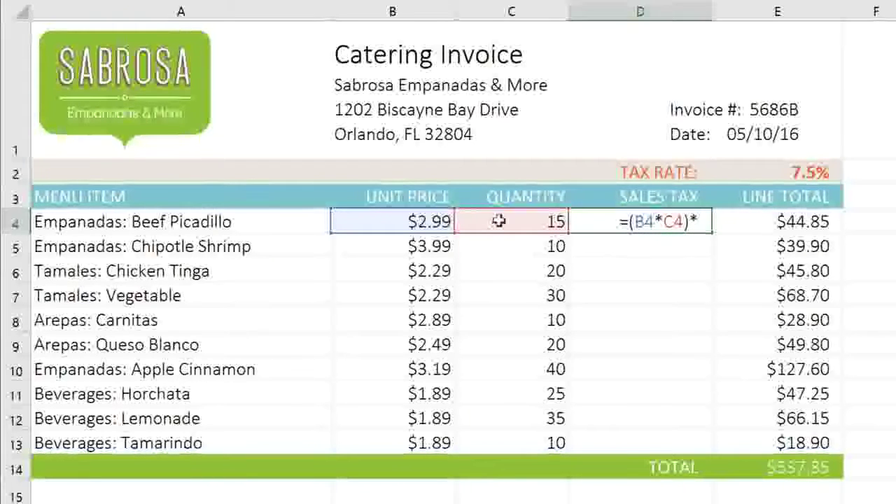
left_click(764, 173)
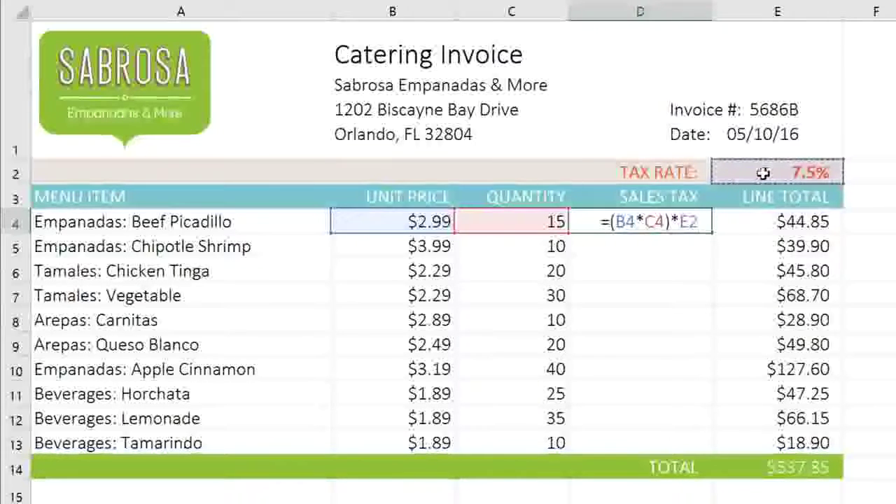
key("Return")
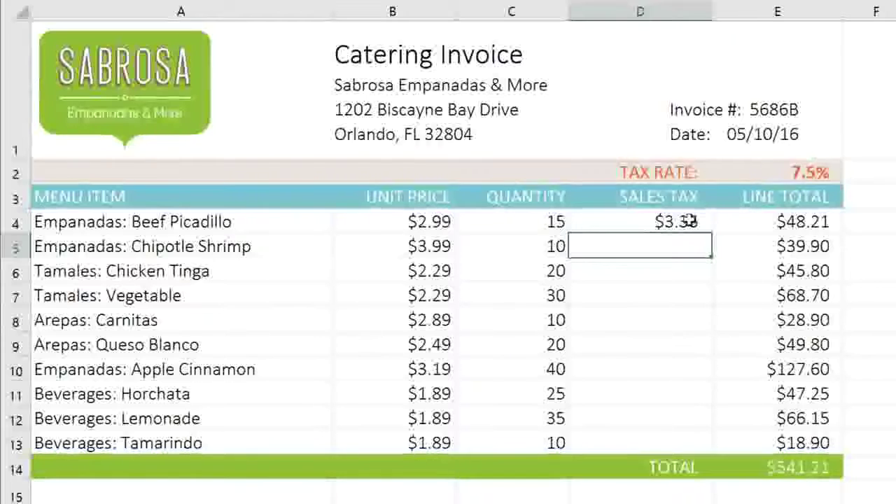
left_click(692, 221)
Step: Fill the sales tax formula down to row 13 and inspect the shifting E2–E5 tax-rate references
left_click_drag(707, 231, 705, 451)
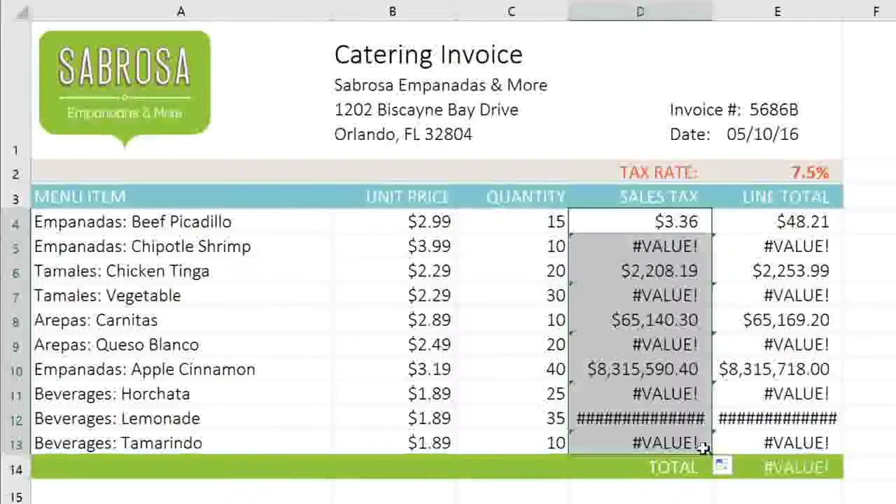
double_click(706, 224)
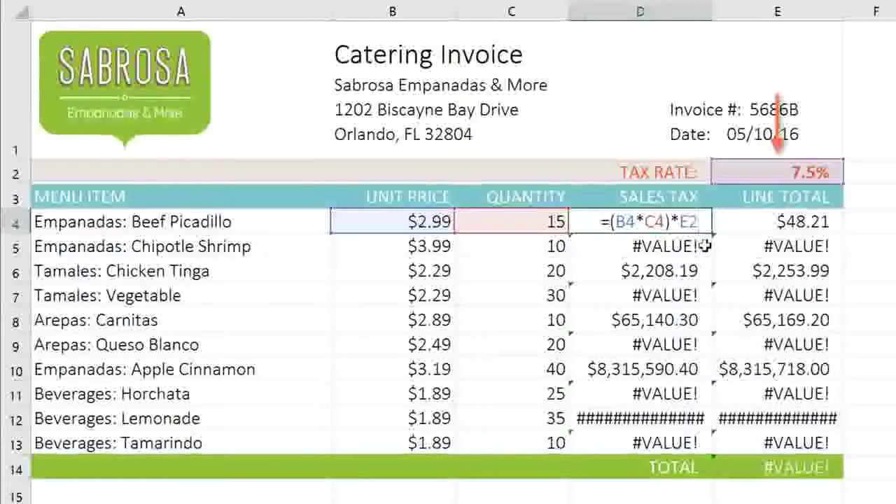
key("Return")
double_click(707, 247)
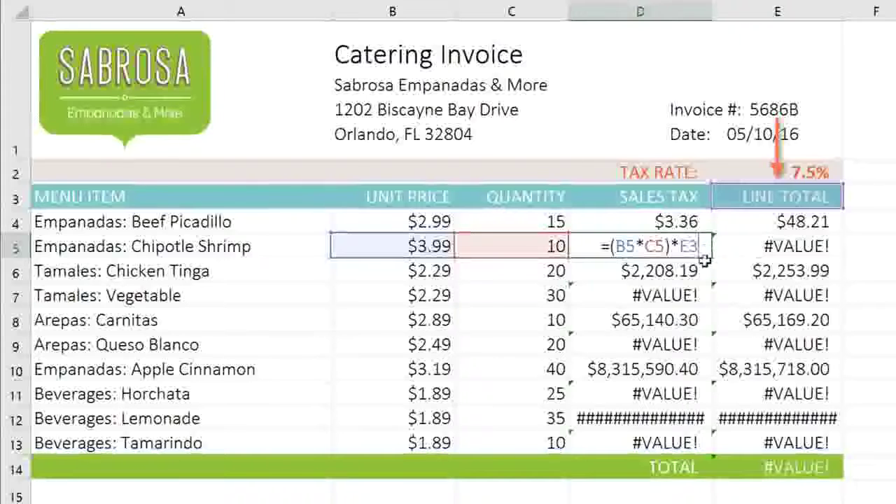
double_click(707, 271)
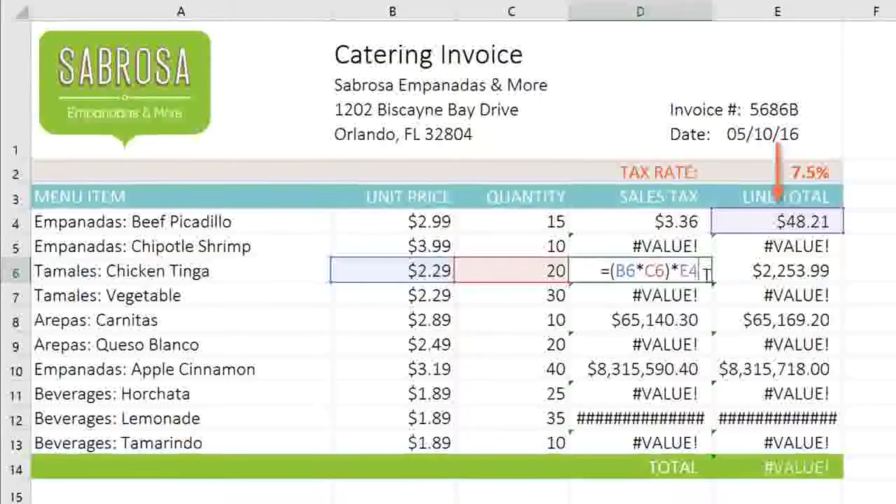
double_click(708, 296)
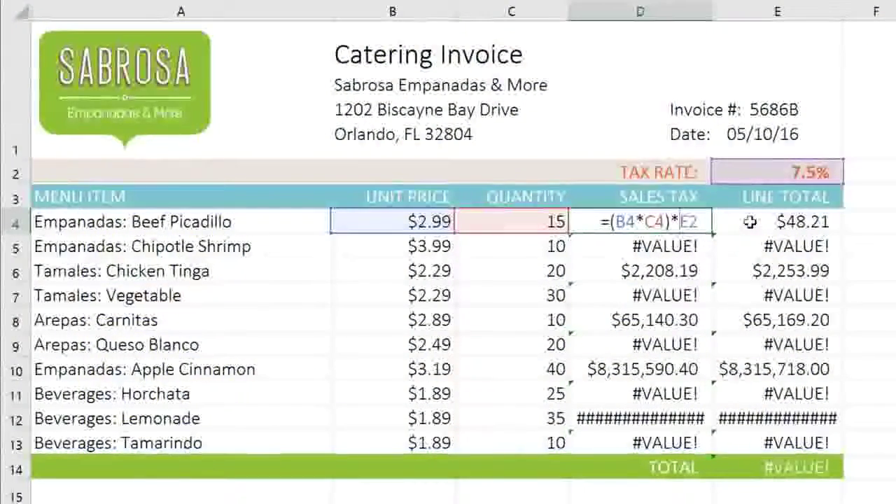
Step: Change D4's formula to =(B4*C4)*$E$2 with an absolute tax-rate reference
key("F4")
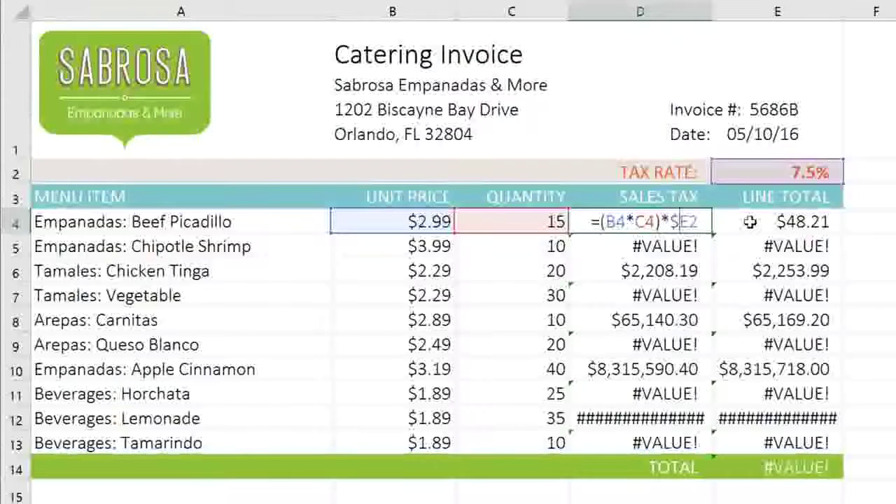
type("$")
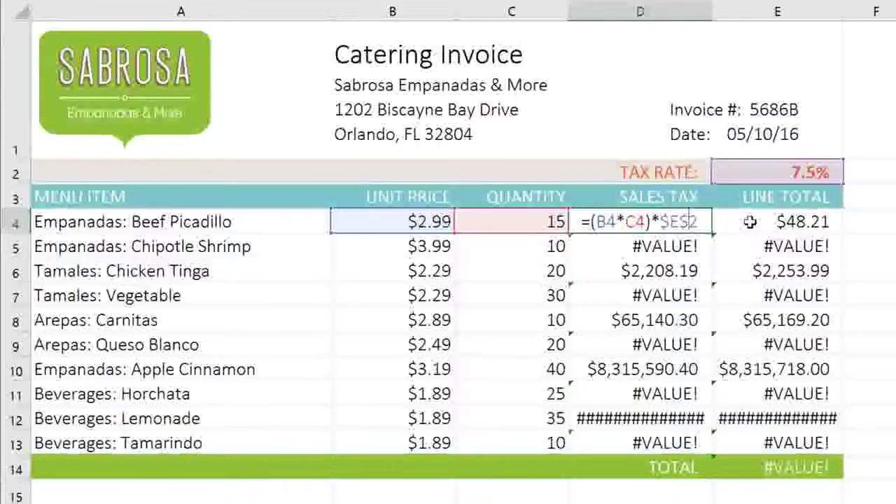
key("Return")
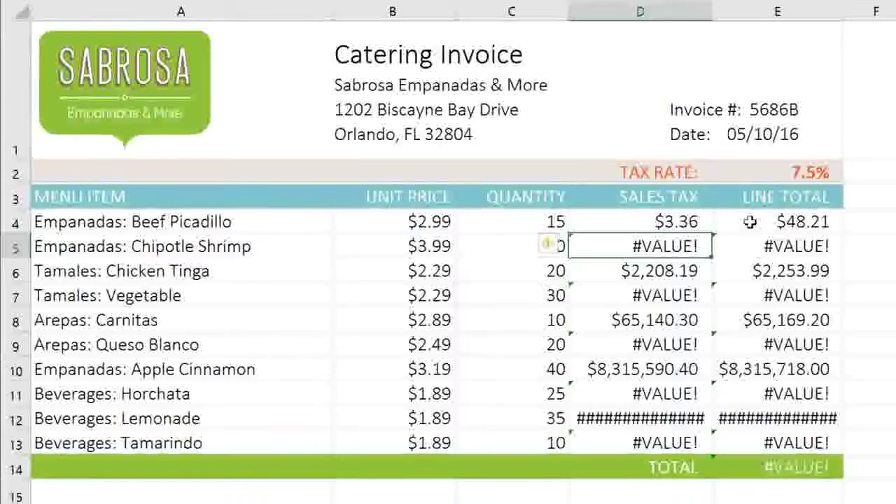
left_click(704, 225)
Step: Fill the corrected sales tax formula down to row 13 and verify D5–D7 use $E$2
left_click_drag(712, 243, 703, 448)
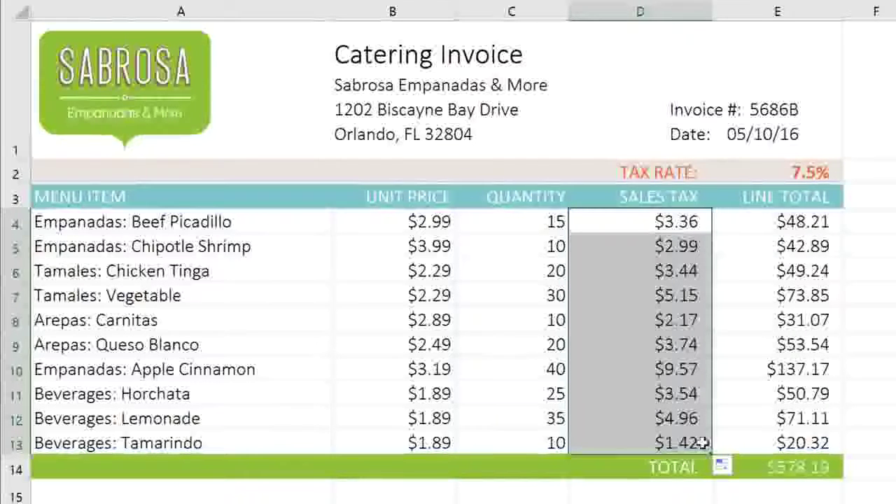
double_click(702, 247)
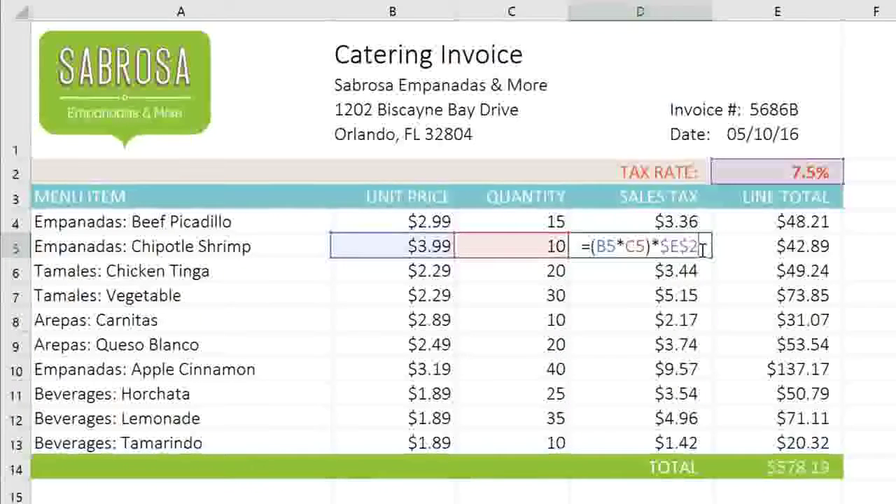
double_click(704, 271)
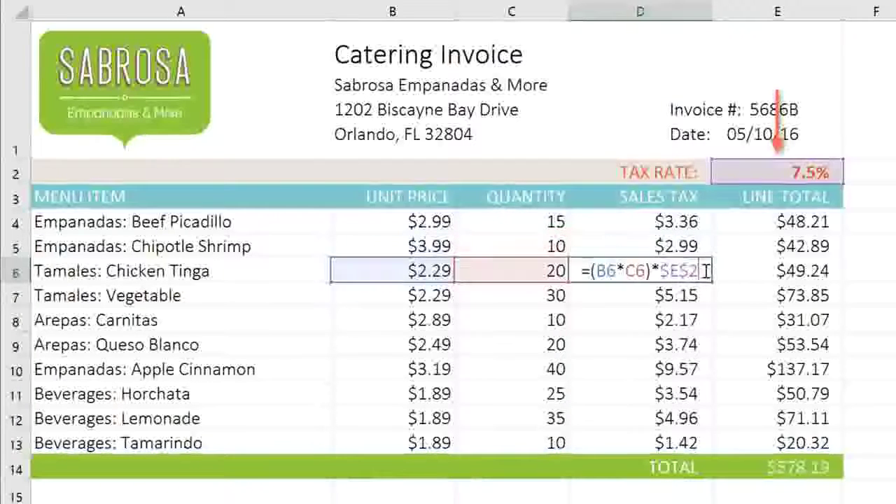
double_click(706, 295)
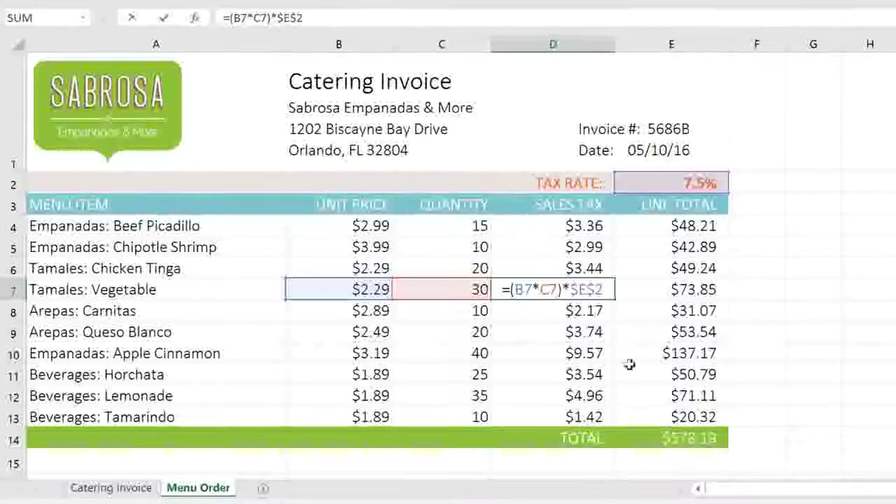
Step: Check that the $578.19 total is =SUM(E4:E13), then go to the Catering Invoice sheet
left_click(639, 436)
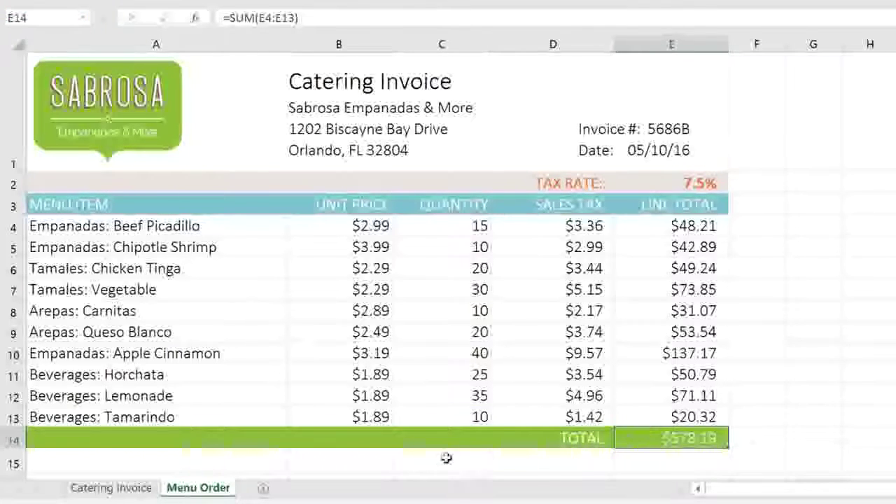
left_click(133, 491)
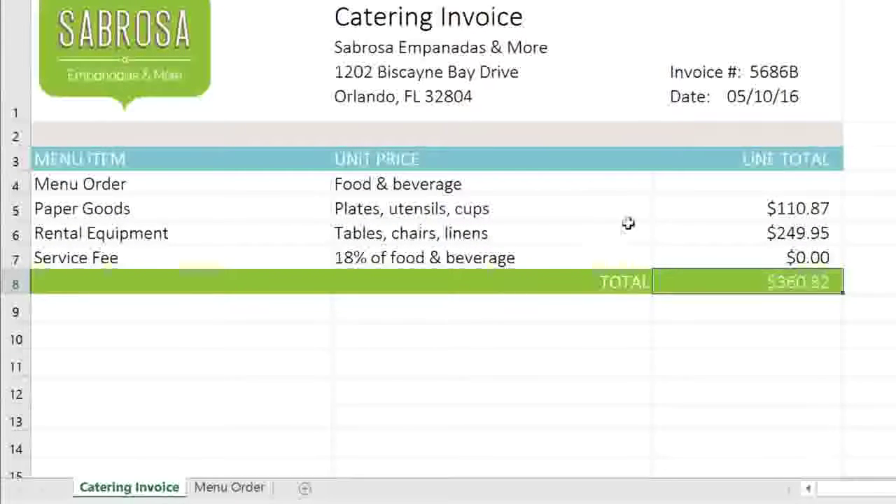
Step: Enter ='Menu Order'!E14 in the Menu Order line total, showing $578.19
left_click(676, 184)
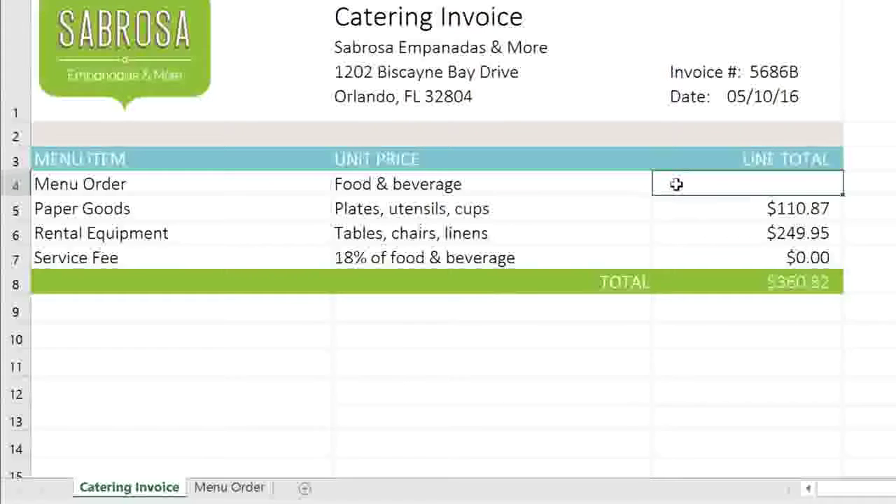
type("='Menu Order'")
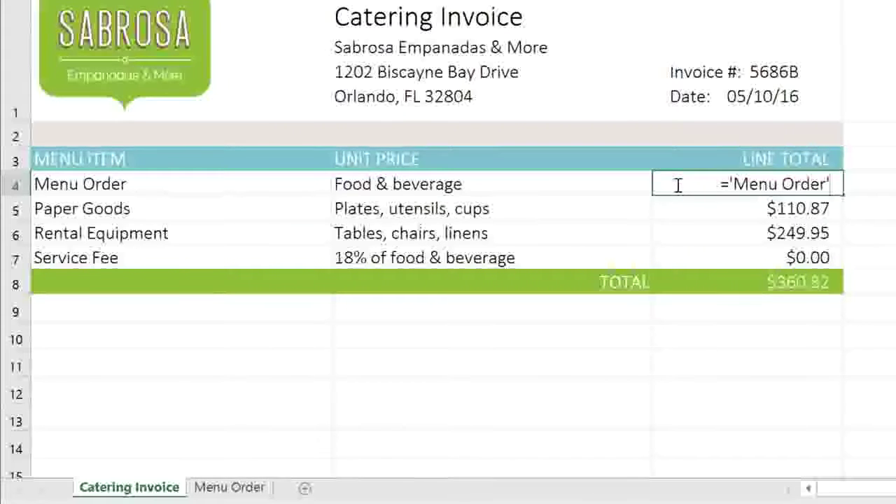
type("!")
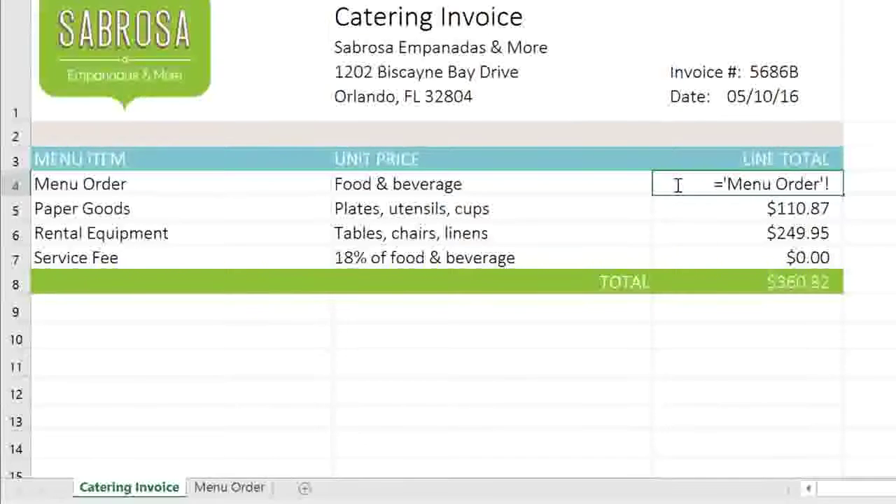
type("E14")
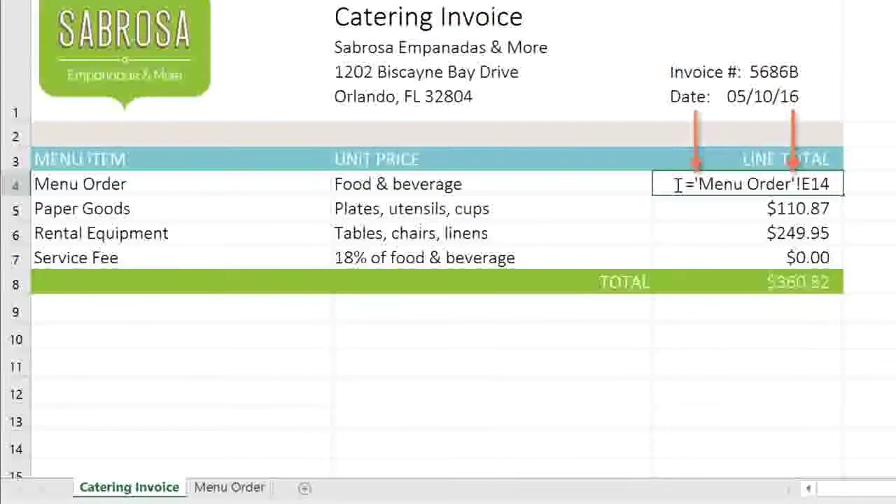
key("Return")
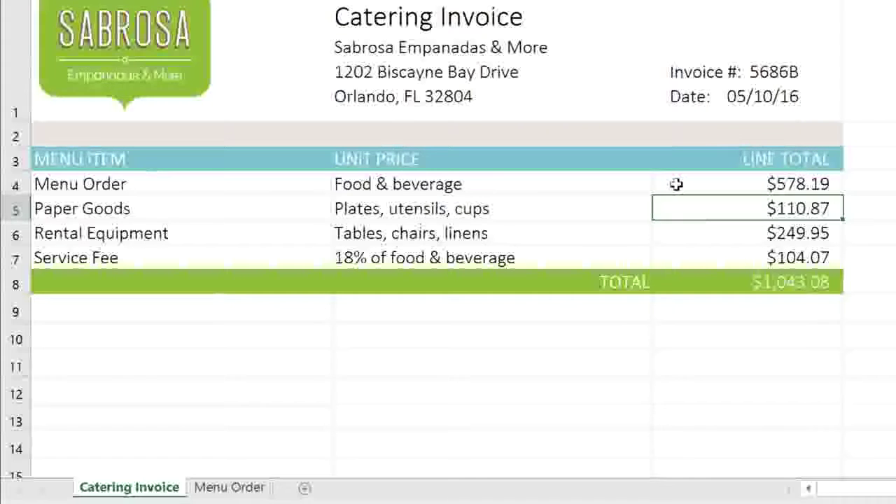